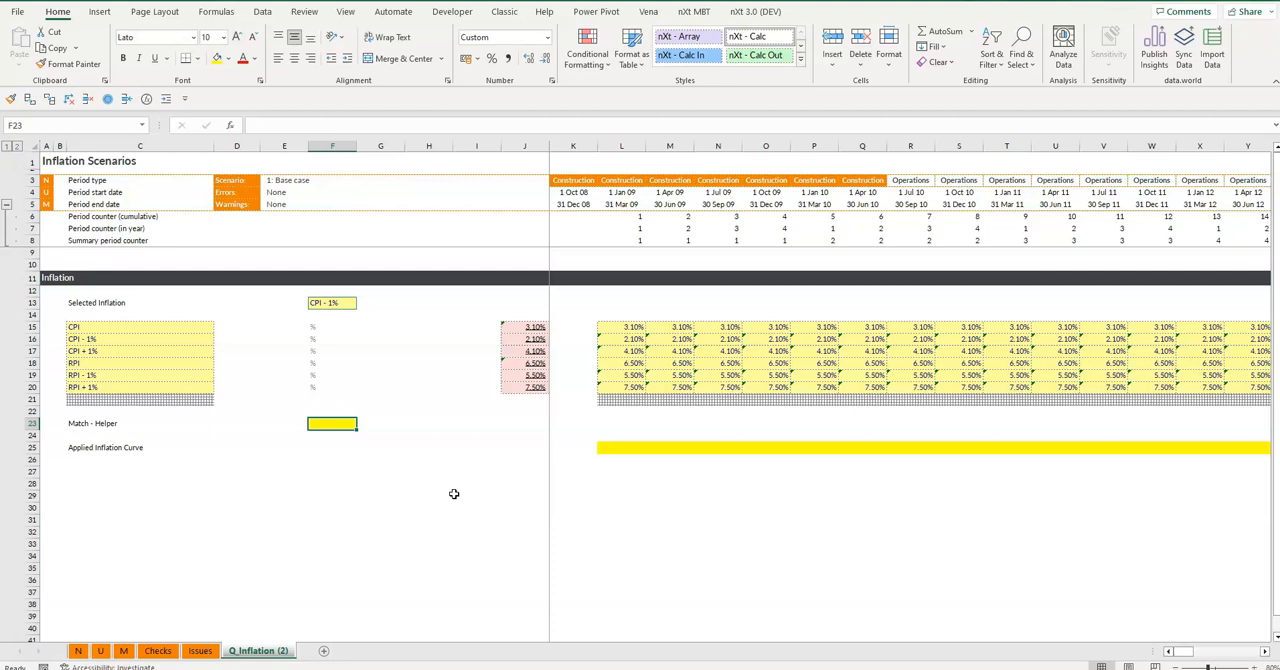
# Begin a MATCH formula in the Match - Helper cell F23, using the Selected Inflation cell $F$13 as the absolute lookup value
pyautogui.click(333, 423)
pyautogui.write('=')
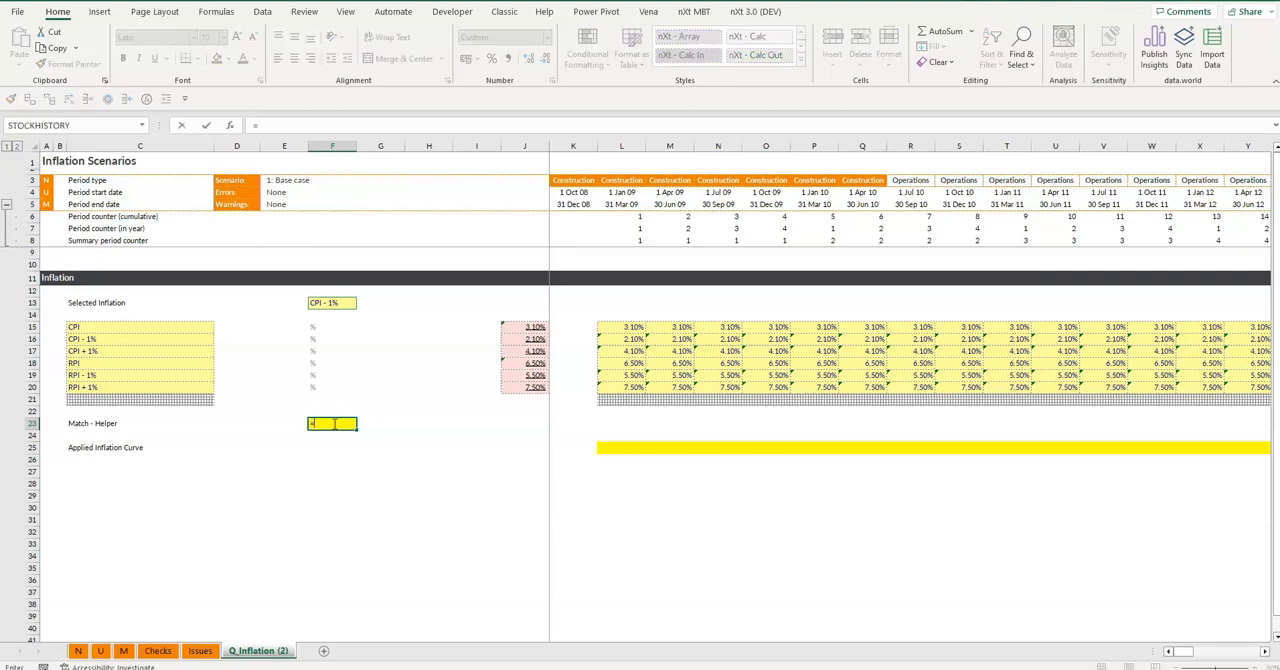
pyautogui.write('match(')
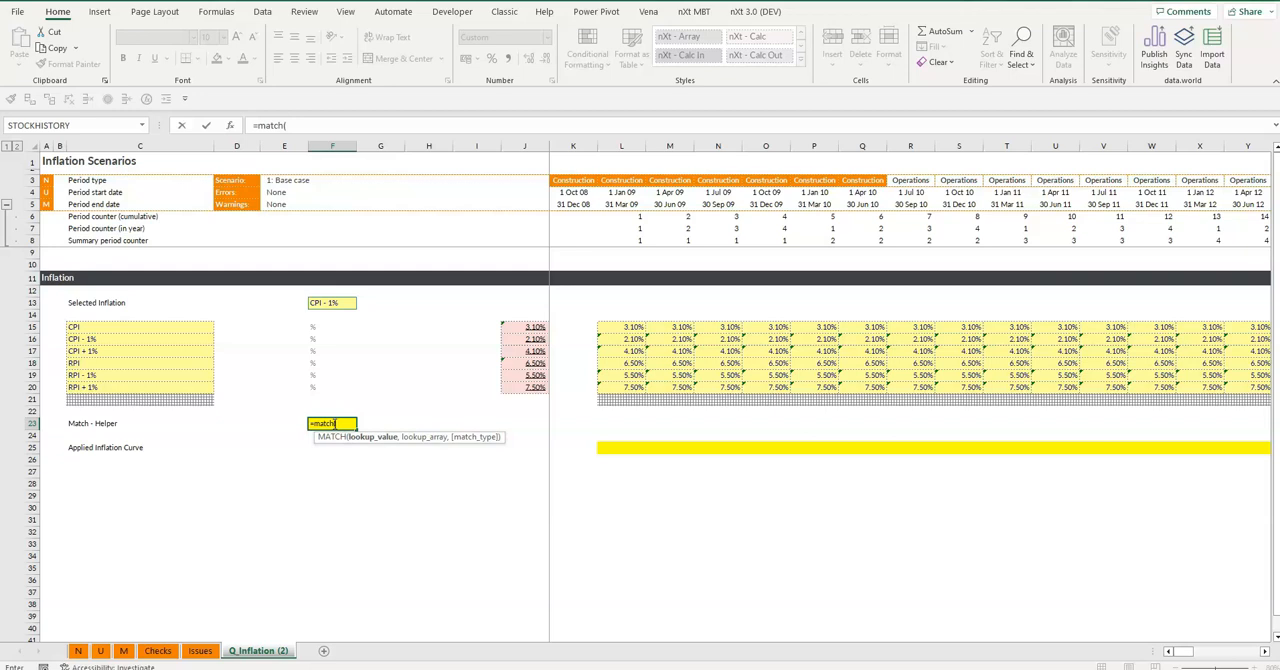
pyautogui.press('Up')
pyautogui.hotkey('ctrl', 'Up')
pyautogui.hotkey('ctrl', 'Up')
pyautogui.hotkey('ctrl', 'Up')
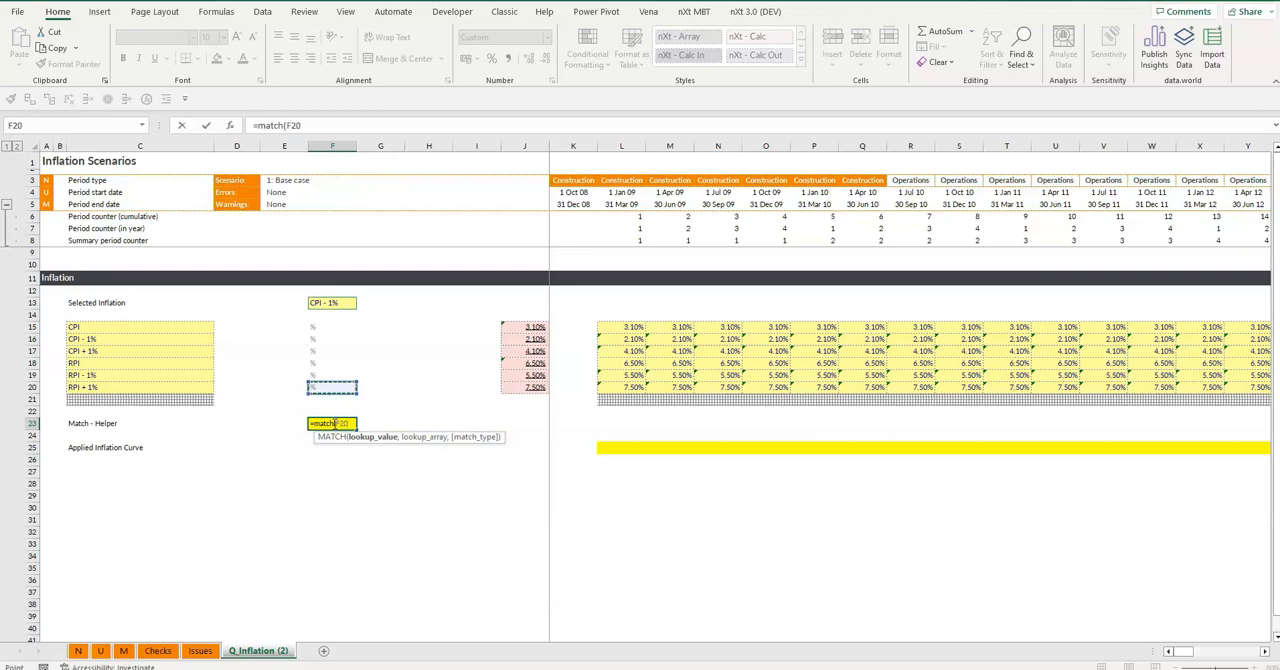
pyautogui.press('F4')
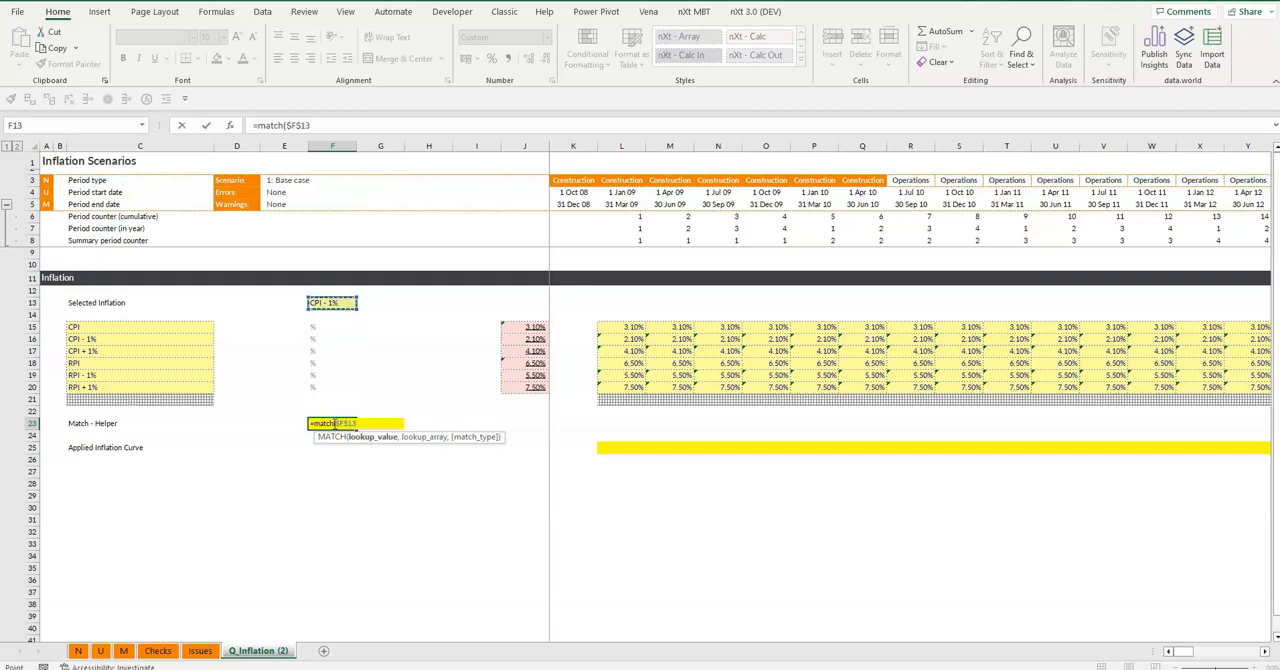
# Set the MATCH lookup array to the absolute range $C$15:$C$21 covering the inflation scenario names
pyautogui.write(',')
pyautogui.press('Left')
pyautogui.press('Left')
pyautogui.press('Left')
pyautogui.press('Up')
pyautogui.press('Up')
pyautogui.press('Up')
pyautogui.press('Up')
pyautogui.press('Up')
pyautogui.press('Up')
pyautogui.press('Up')
pyautogui.press('Up')
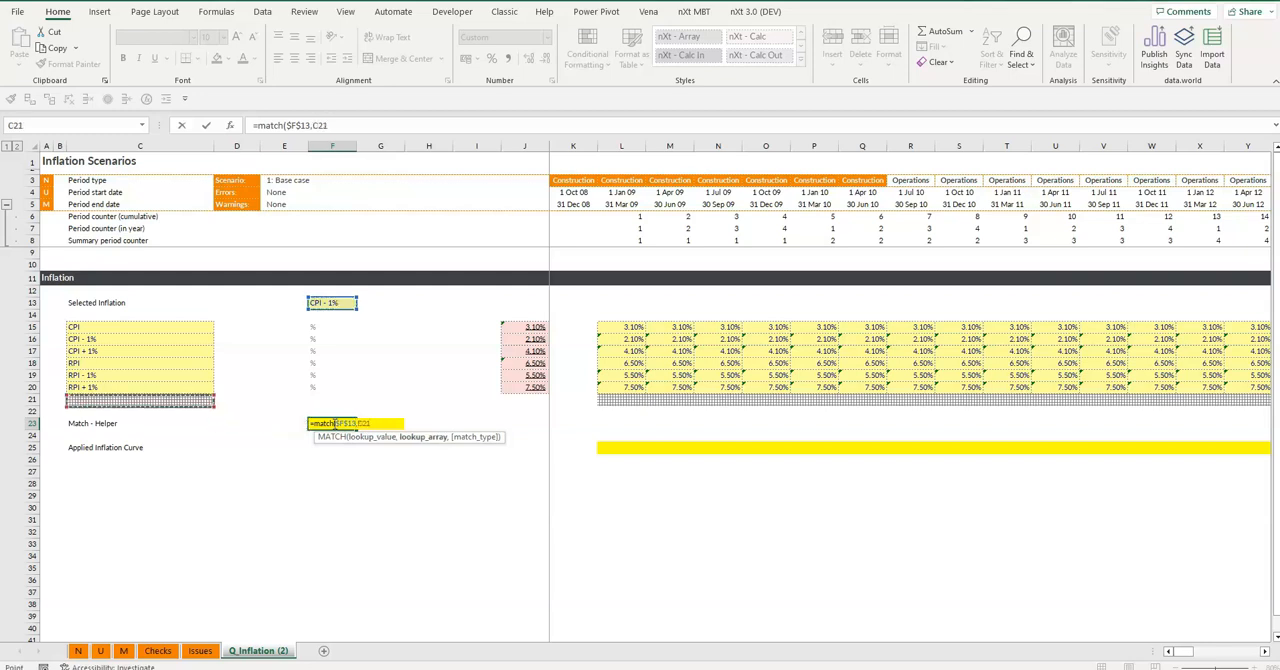
pyautogui.hotkey('shift', 'Down')
pyautogui.hotkey('shift', 'Down')
pyautogui.hotkey('shift', 'Down')
pyautogui.hotkey('shift', 'Down')
pyautogui.hotkey('shift', 'Down')
pyautogui.hotkey('shift', 'Down')
pyautogui.press('F4')
# Complete the Match - Helper formula with match type 0 for an exact match
pyautogui.write(',')
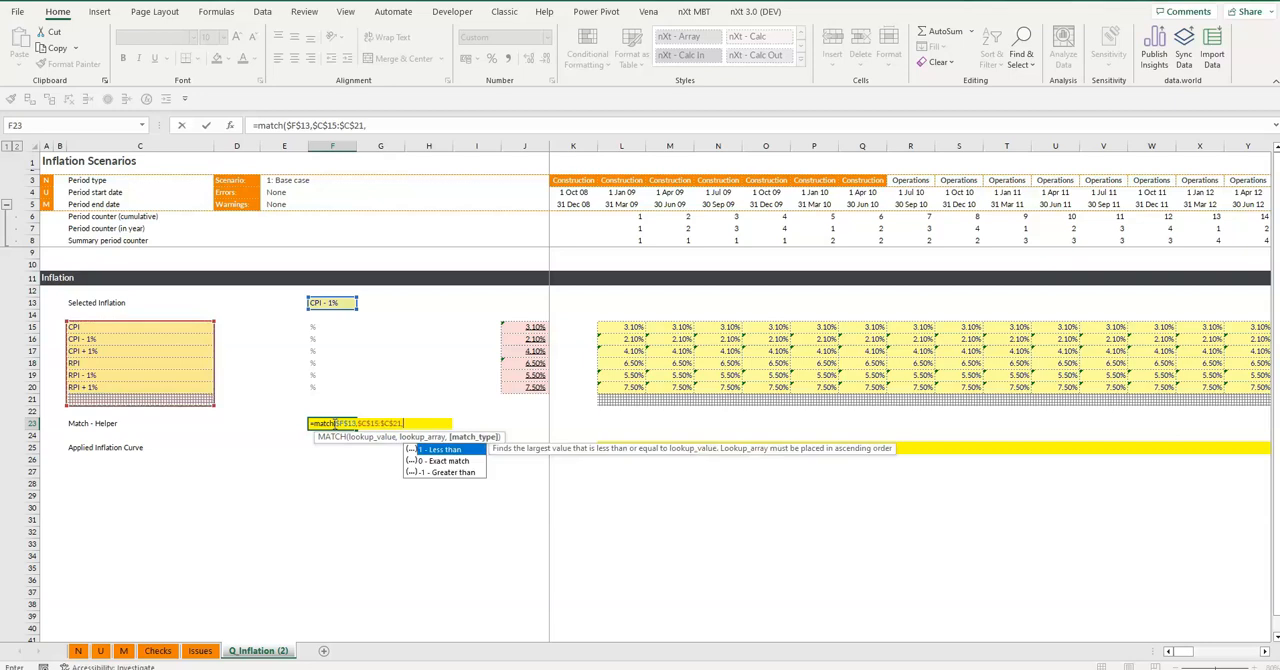
pyautogui.write('0)')
pyautogui.press('Return')
pyautogui.click(333, 423)
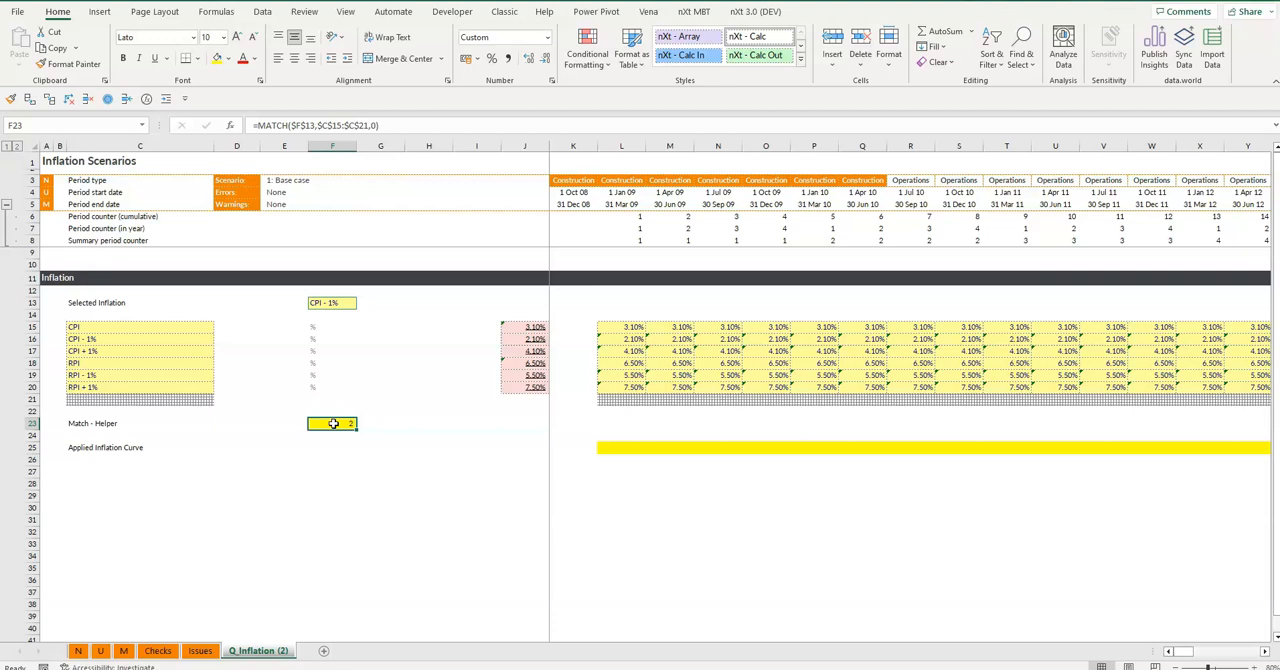
# Wrap the Match - Helper formula in IFNA with 0 as the fallback value and give the cell the nXt - Calc style
pyautogui.click(257, 125)
pyautogui.write('IFNA')
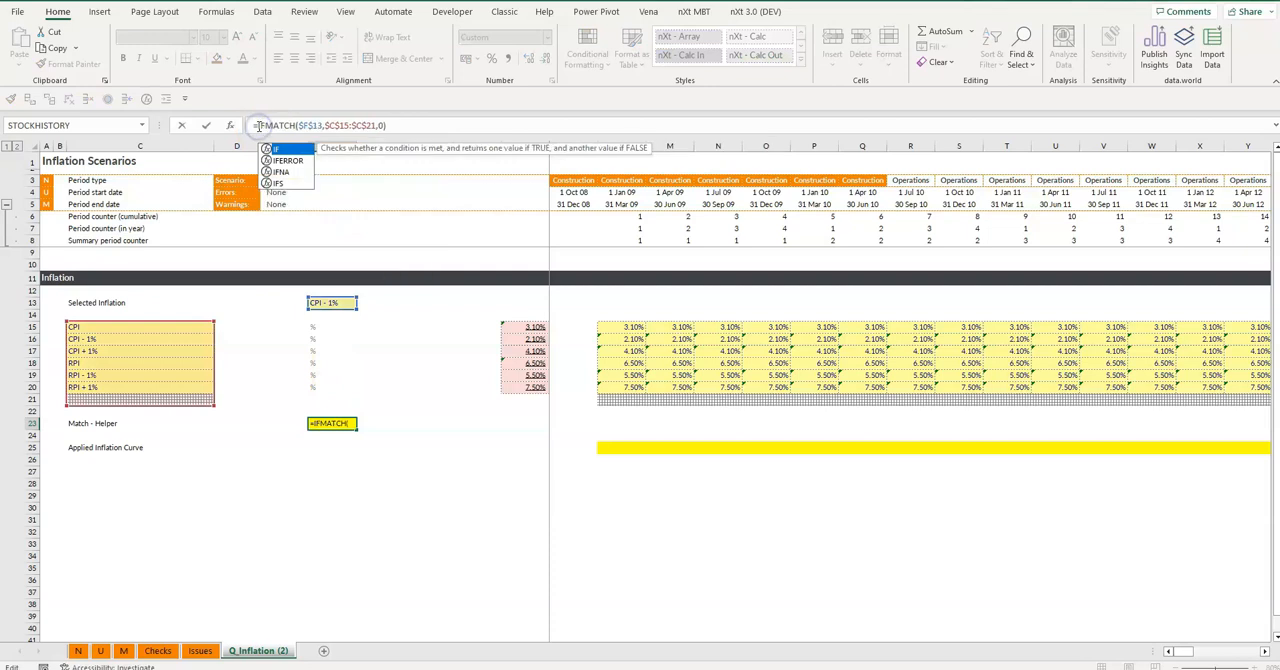
pyautogui.write('(')
pyautogui.click(430, 128)
pyautogui.write(',0')
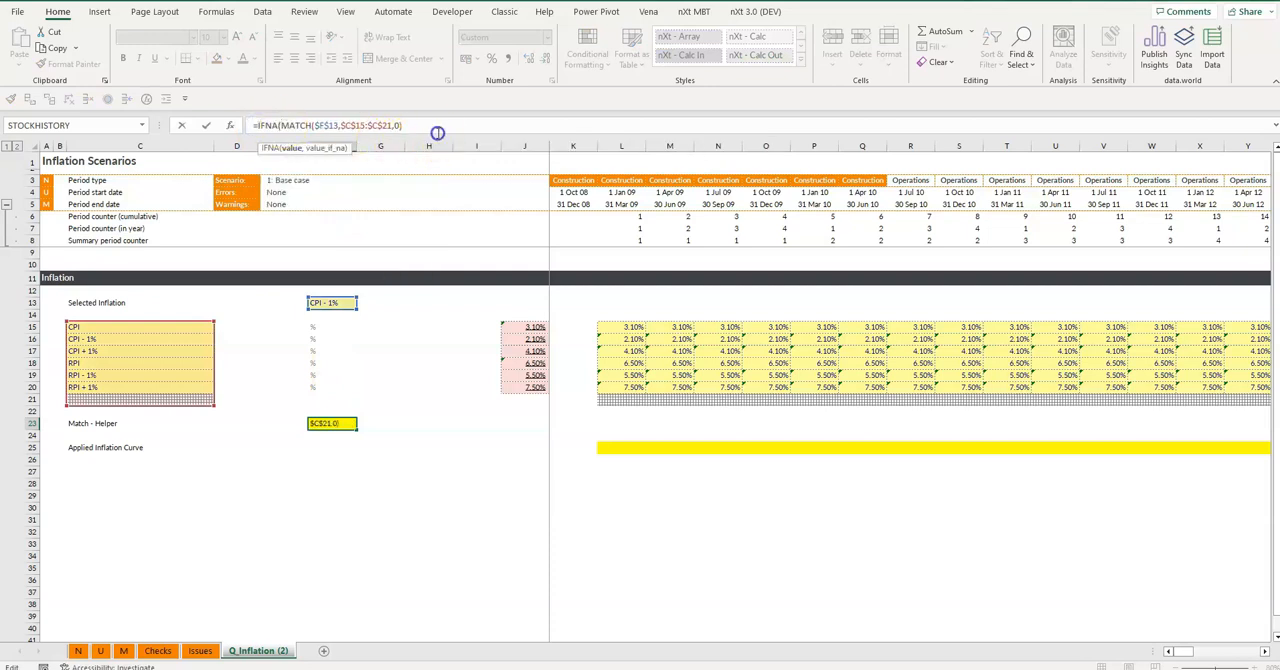
pyautogui.press('Return')
pyautogui.press('Up')
pyautogui.hotkey('ctrl', 'c')
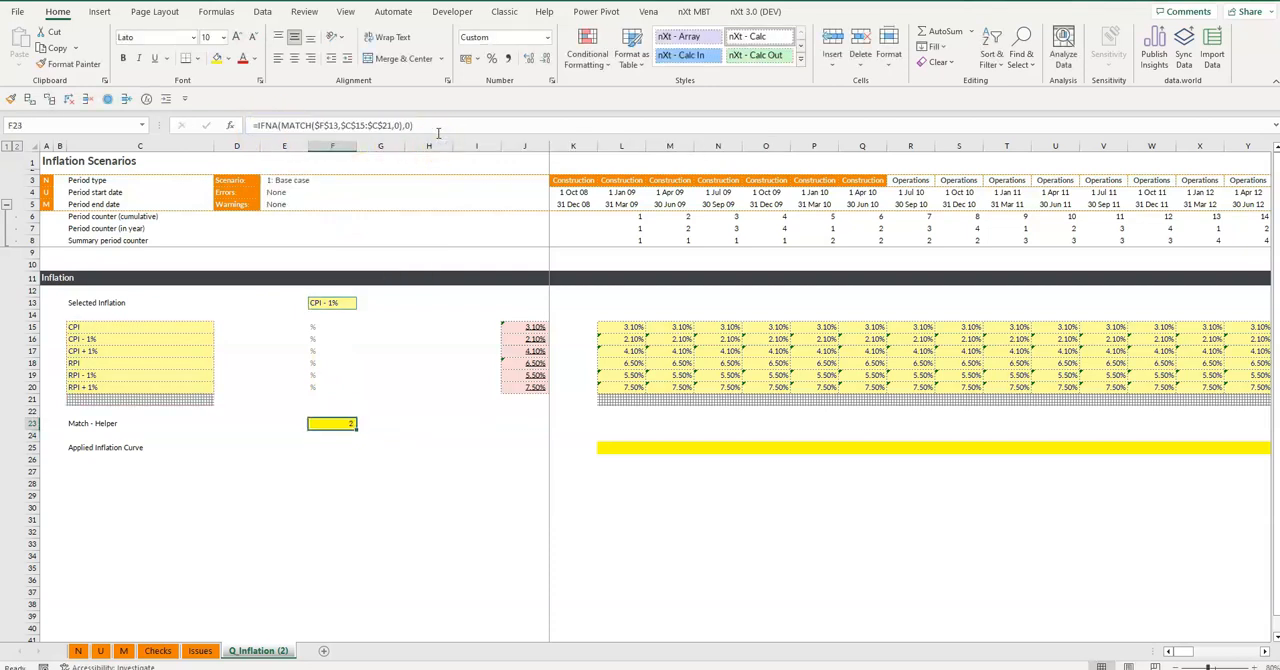
# Begin an INDEX formula in L25 of the Applied Inflation Curve row, with the row-locked array L$15:L$21
pyautogui.click(628, 453)
pyautogui.click(626, 448)
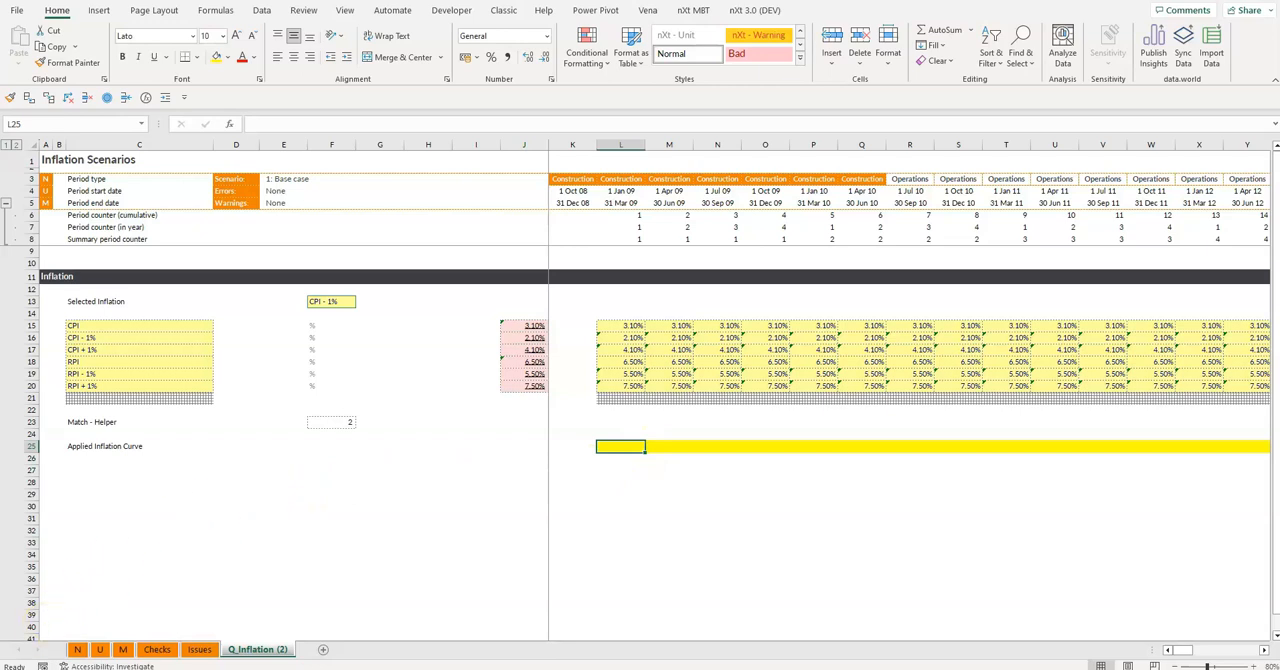
pyautogui.write('=INDEX(')
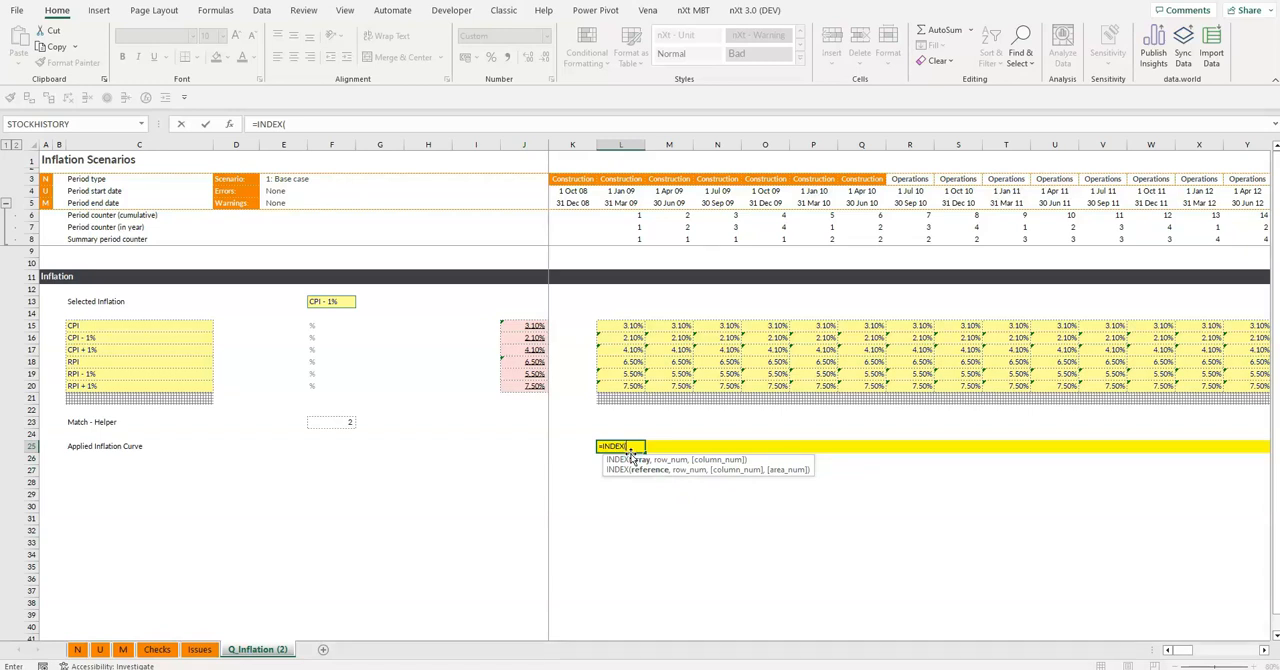
pyautogui.press('Up')
pyautogui.press('Up')
pyautogui.hotkey('ctrl', 'Up')
pyautogui.hotkey('ctrl', 'Up')
pyautogui.hotkey('ctrl', 'shift', 'Down')
pyautogui.hotkey('shift', 'Down')
pyautogui.press('F4')
pyautogui.press('F4')
pyautogui.write(',')
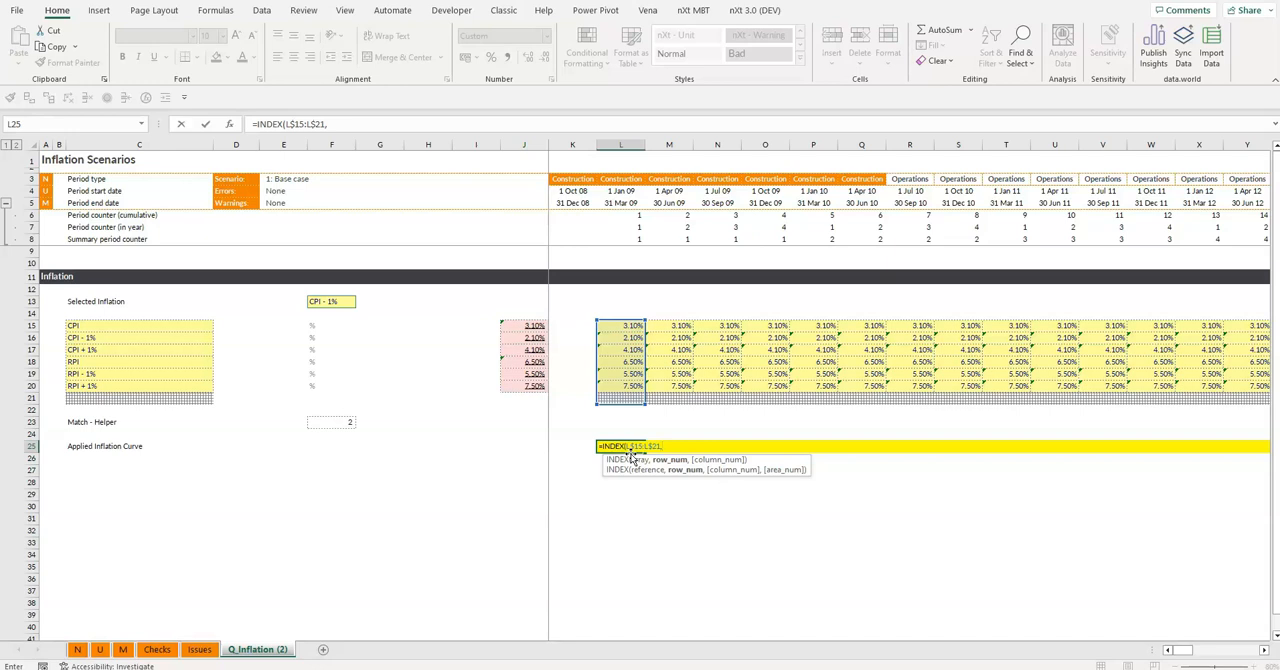
# Nest a MATCH function as the INDEX row number, with $F$13 as its absolute lookup value
pyautogui.write('MATCH(')
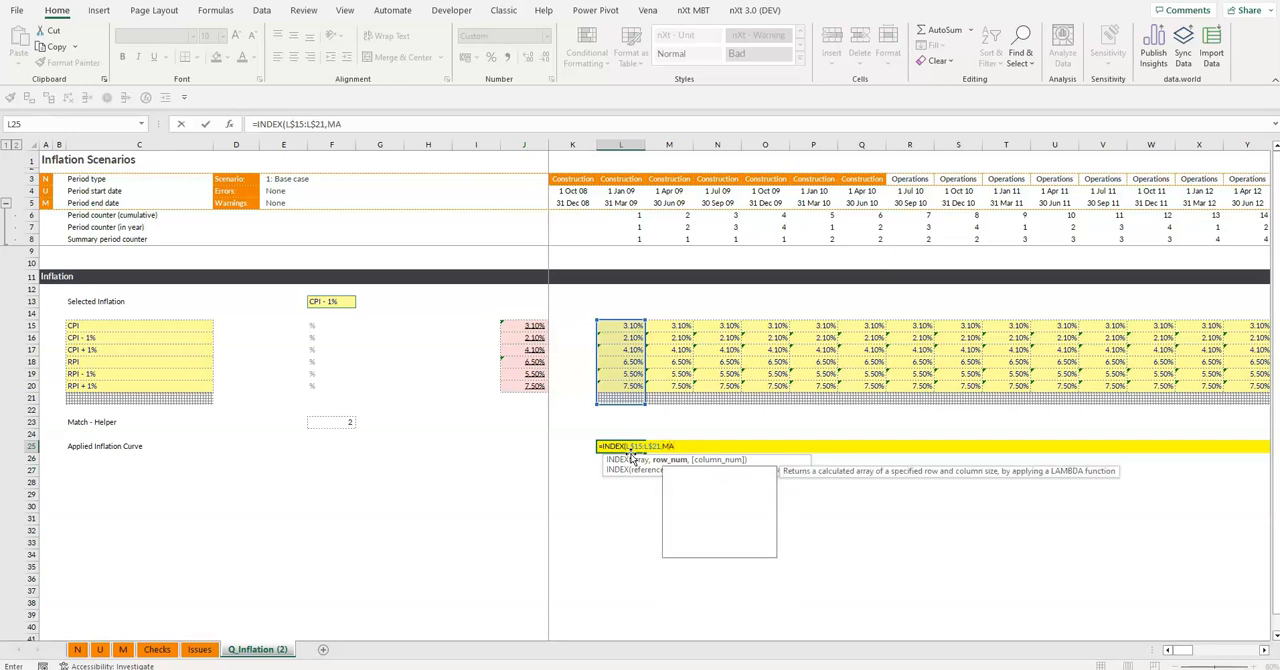
pyautogui.press('Up')
pyautogui.hotkey('ctrl', 'Up')
# Give the nested MATCH the absolute lookup array $C$15:$C$21 and match type 0, and close it
pyautogui.hotkey('ctrl', 'Up')
pyautogui.hotkey('ctrl', 'Up')
pyautogui.press('Down')
pyautogui.press('Down')
pyautogui.press('Down')
pyautogui.press('Down')
pyautogui.press('Down')
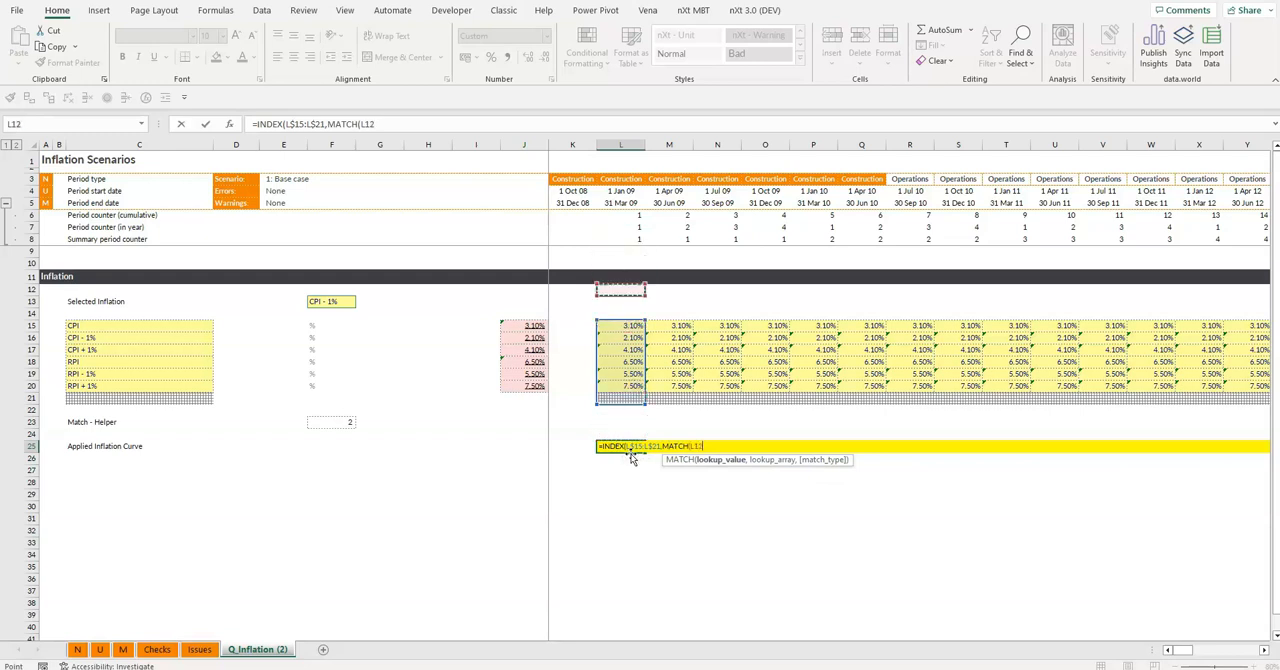
pyautogui.hotkey('ctrl', 'Left')
pyautogui.press('F4')
pyautogui.write(',')
pyautogui.press('Up')
pyautogui.press('Up')
pyautogui.press('Left')
pyautogui.hotkey('ctrl', 'Left')
pyautogui.hotkey('ctrl', 'Left')
pyautogui.press('Up')
pyautogui.press('Up')
pyautogui.hotkey('ctrl', 'Up')
pyautogui.hotkey('ctrl', 'shift', 'Down')
pyautogui.hotkey('shift', 'Down')
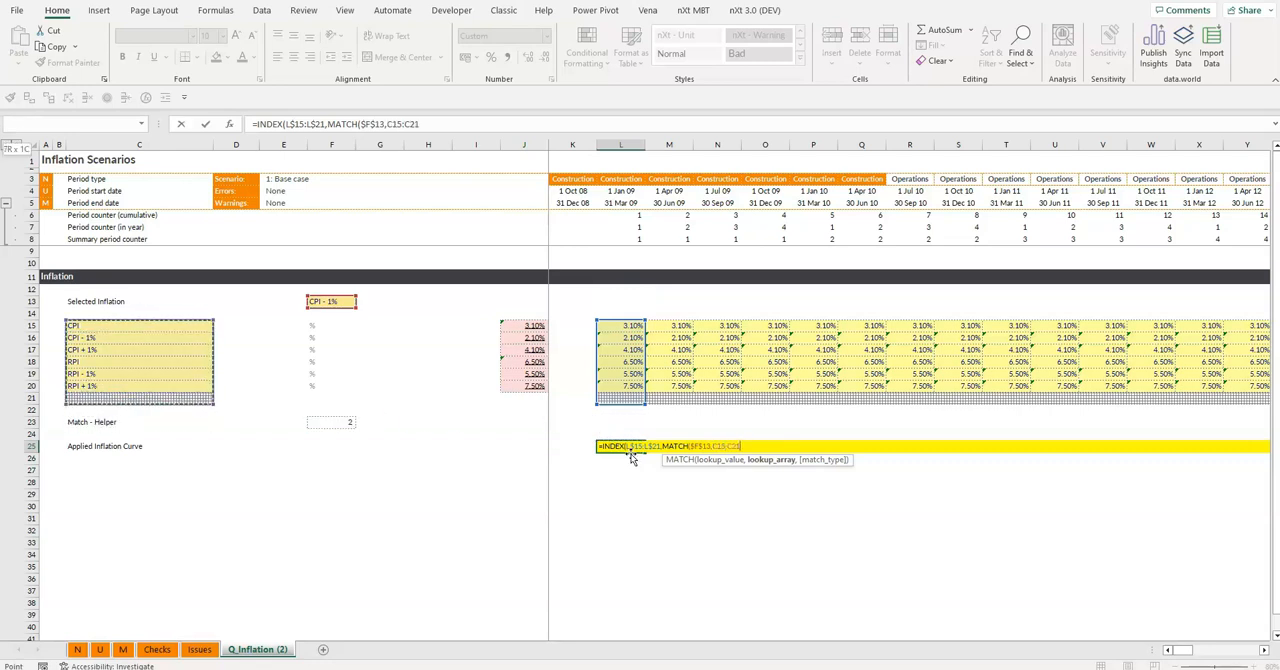
pyautogui.press('F4')
pyautogui.write(',0)')
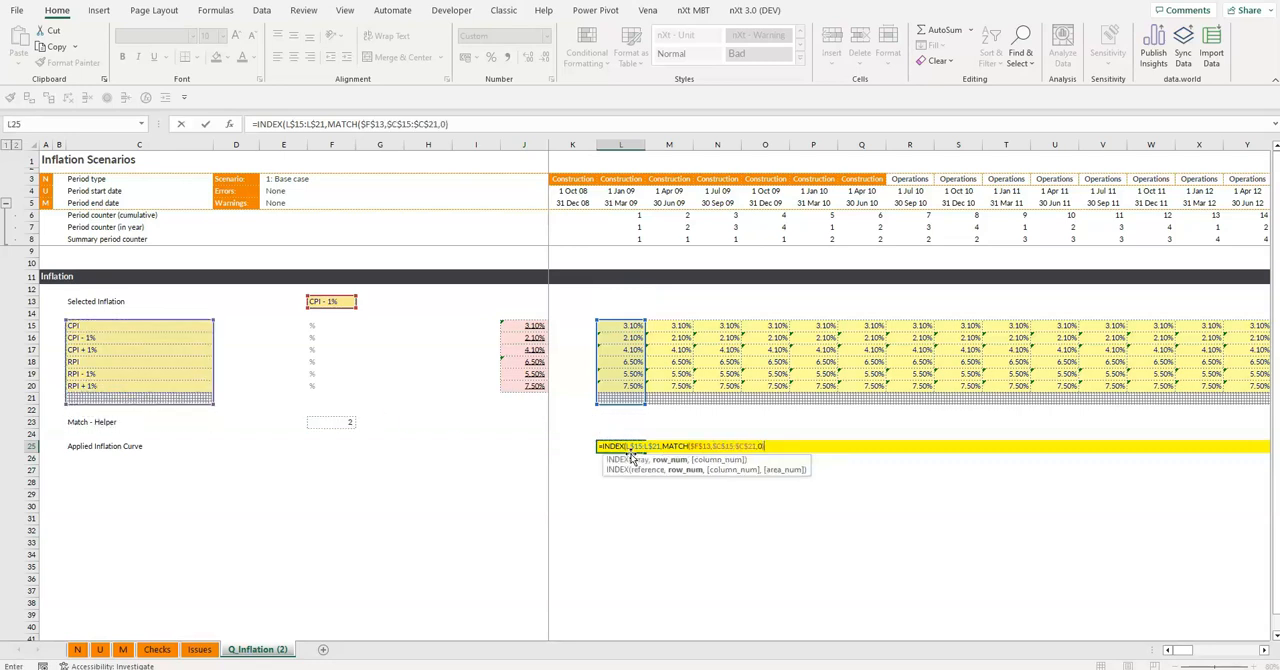
pyautogui.write(',')
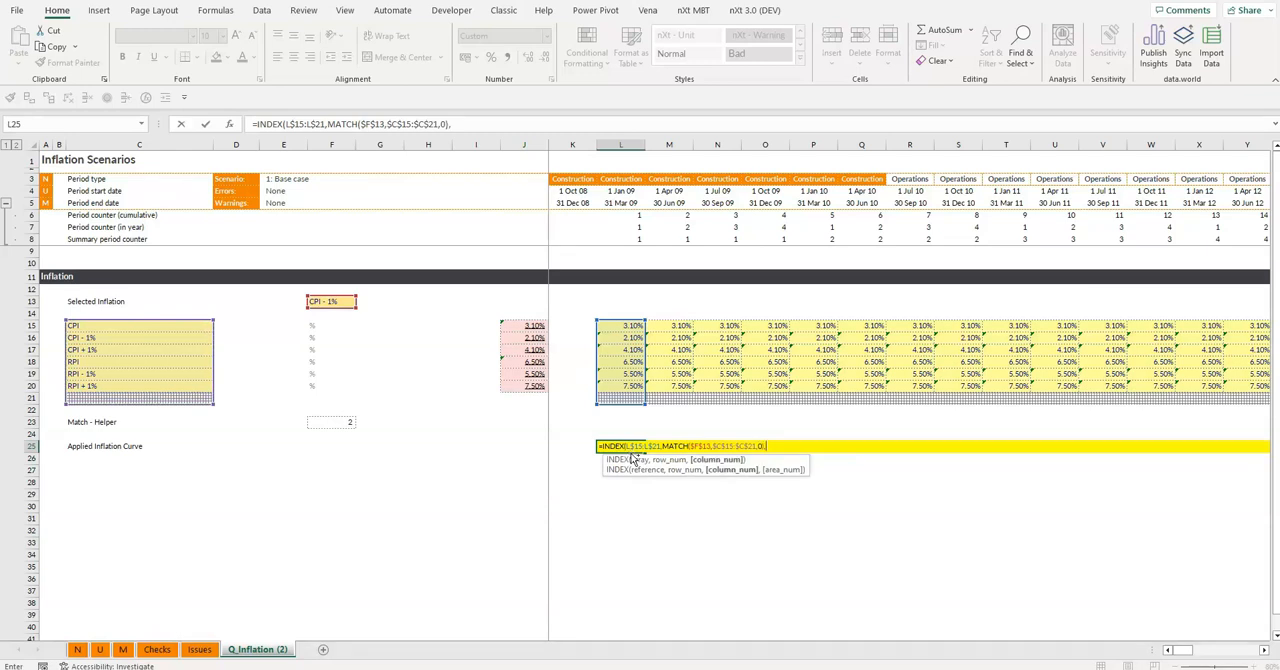
pyautogui.write('1)')
# Finish the INDEX formula with column number 1, copy it across the Applied Inflation Curve row and apply the nXt - Calc style
pyautogui.hotkey('ctrl', 'Return')
pyautogui.hotkey('ctrl', 'c')
pyautogui.hotkey('ctrl', 'shift', 'Right')
pyautogui.press('Return')
pyautogui.hotkey('ctrl', 'shift', 'c')
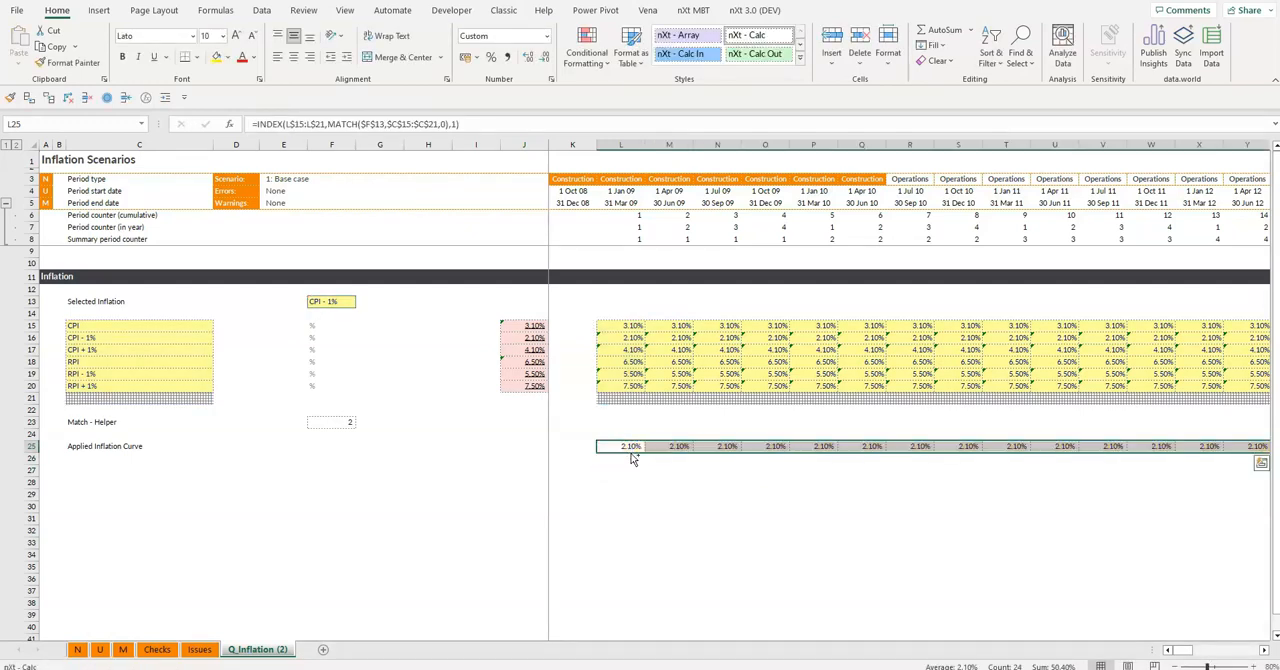
pyautogui.click(632, 446)
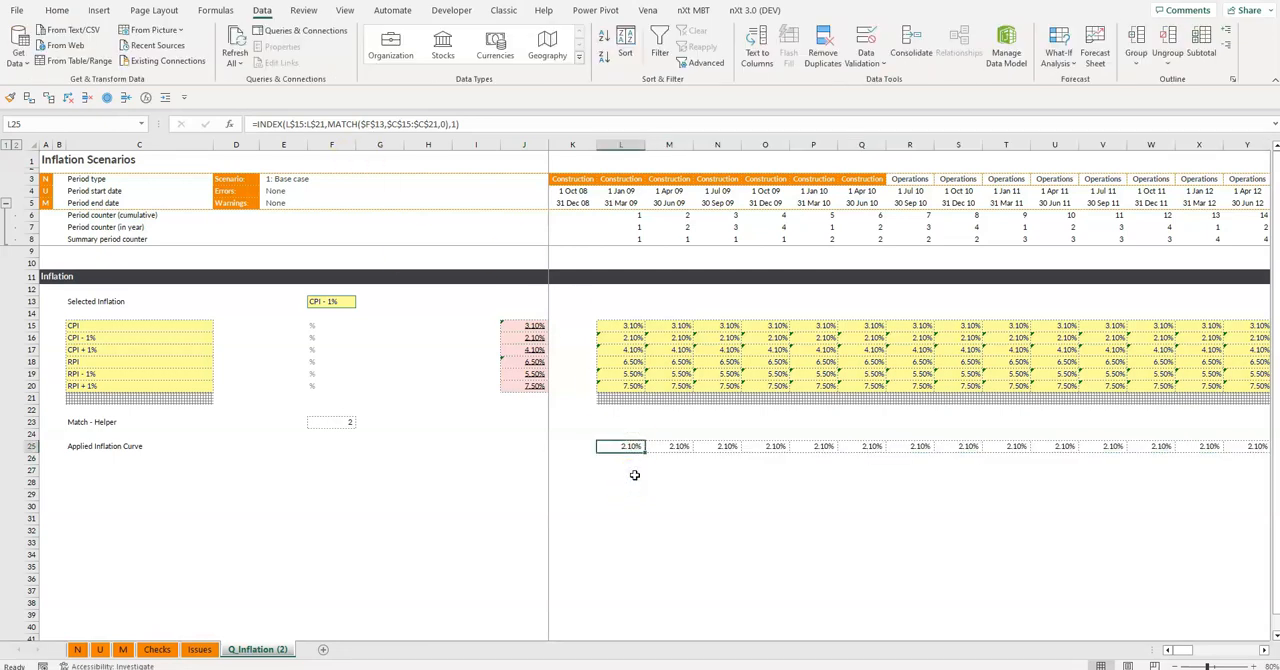
# Replace the nested MATCH in the L25 formula with an absolute reference to the Match - Helper cell, $F$23
pyautogui.click(622, 447)
pyautogui.press('F2')
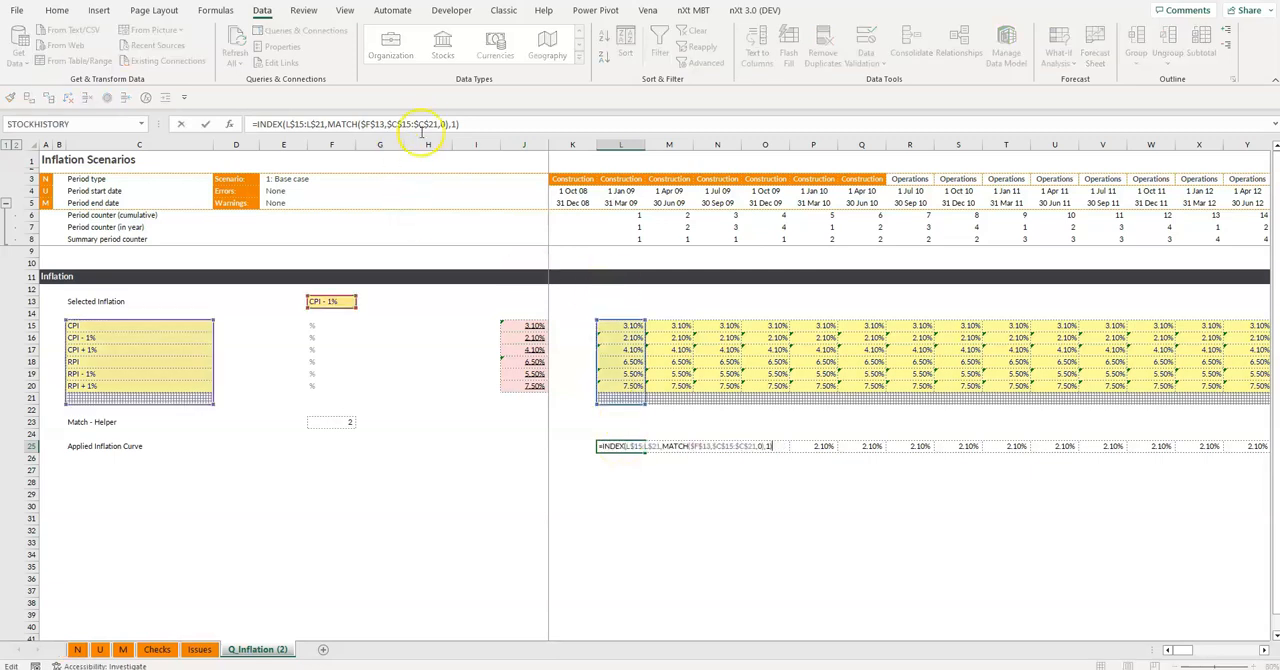
pyautogui.moveTo(447, 124); pyautogui.dragTo(328, 124)
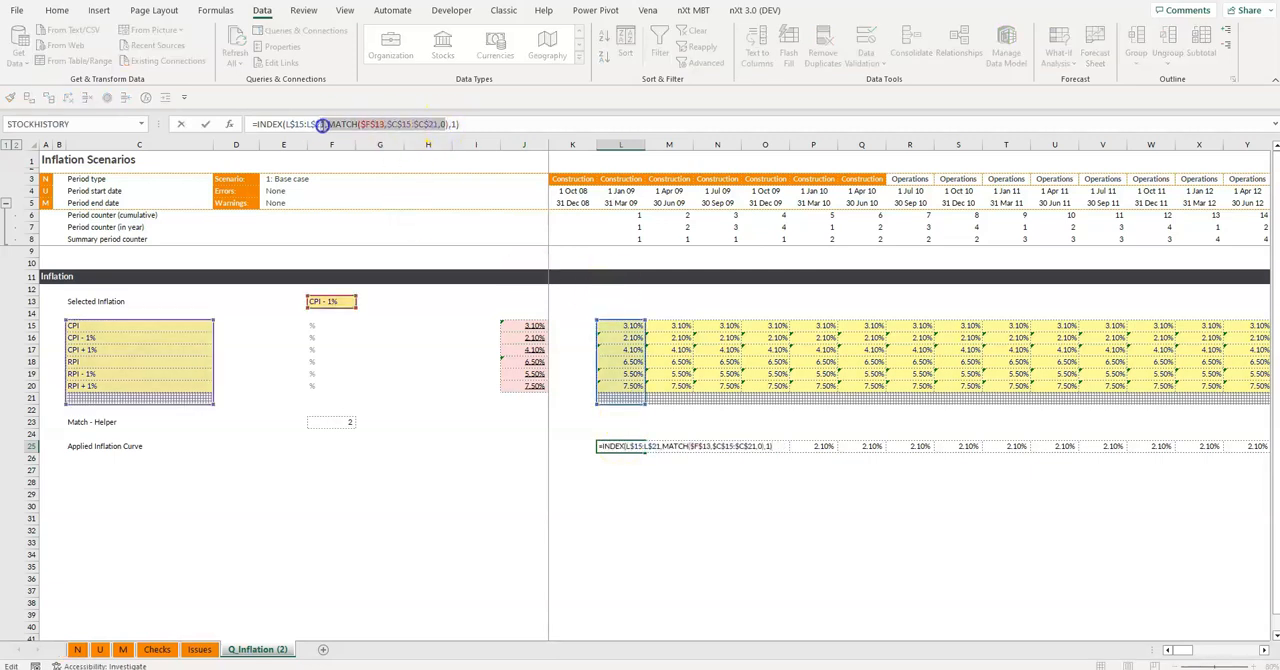
pyautogui.press('Delete')
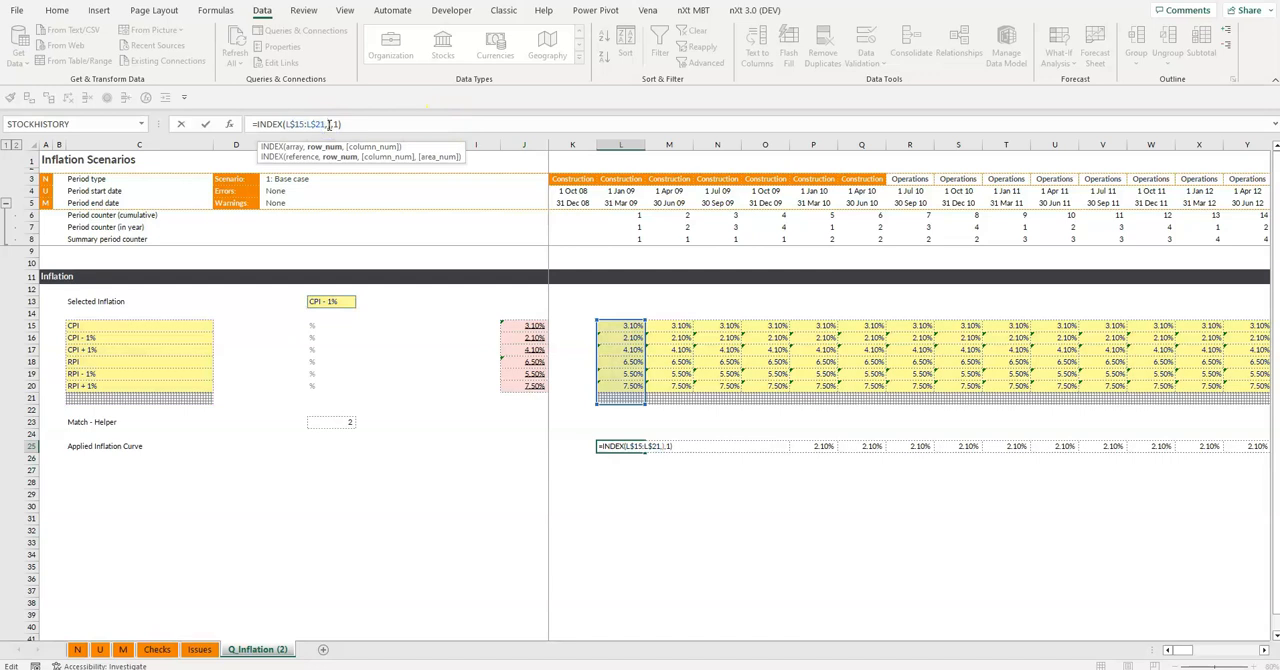
pyautogui.click(330, 421)
pyautogui.press('F4')
pyautogui.hotkey('ctrl', 'Return')
pyautogui.hotkey('ctrl', 'shift', 'Right')
pyautogui.hotkey('ctrl', 'shift', 'Left')
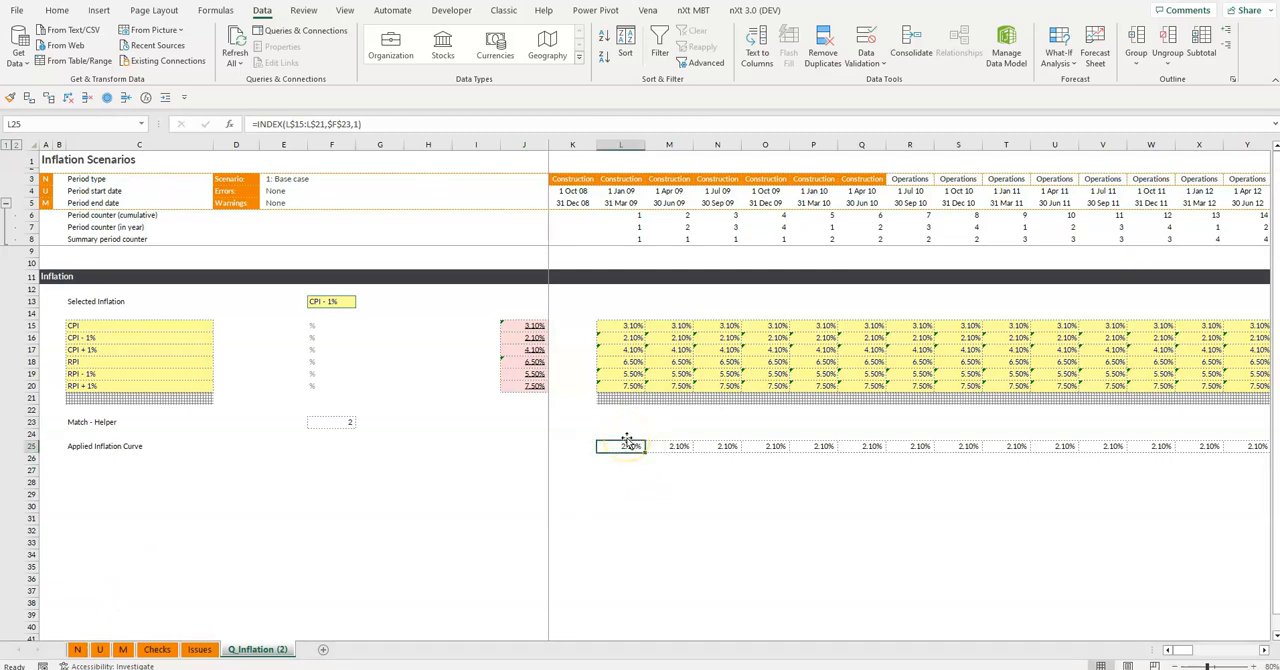
# Wrap the INDEX formula in L25 in an IF function that tests $F$23<>0
pyautogui.click(259, 124)
pyautogui.write('if(')
pyautogui.press('F2')
pyautogui.press('Up')
pyautogui.press('Up')
pyautogui.press('Left')
pyautogui.press('Left')
pyautogui.press('Left')
pyautogui.press('Left')
pyautogui.press('Left')
pyautogui.press('Left')
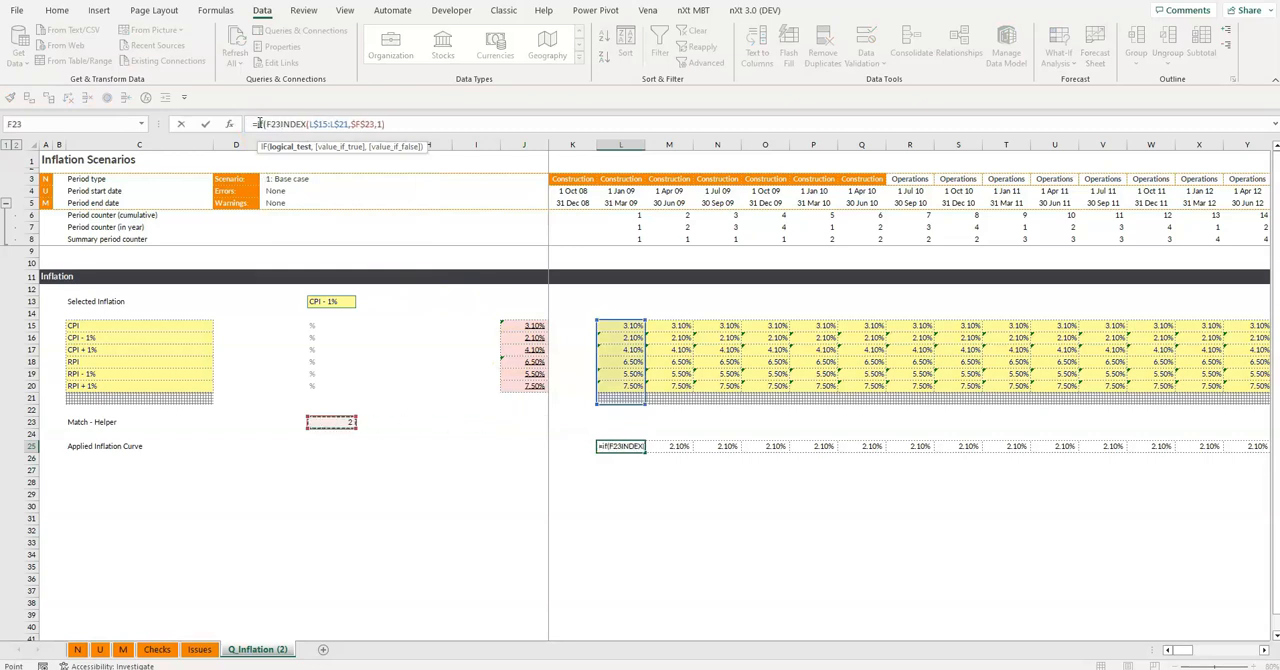
pyautogui.press('F4')
pyautogui.write('<>0,')
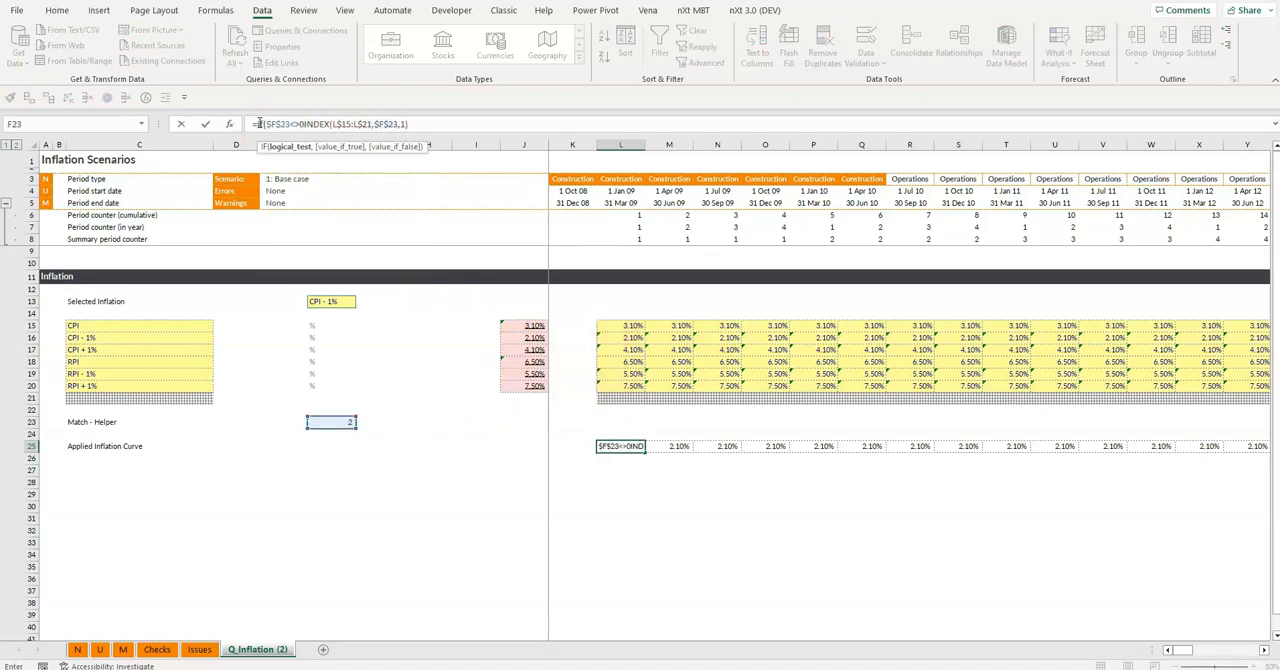
pyautogui.write(',0)')
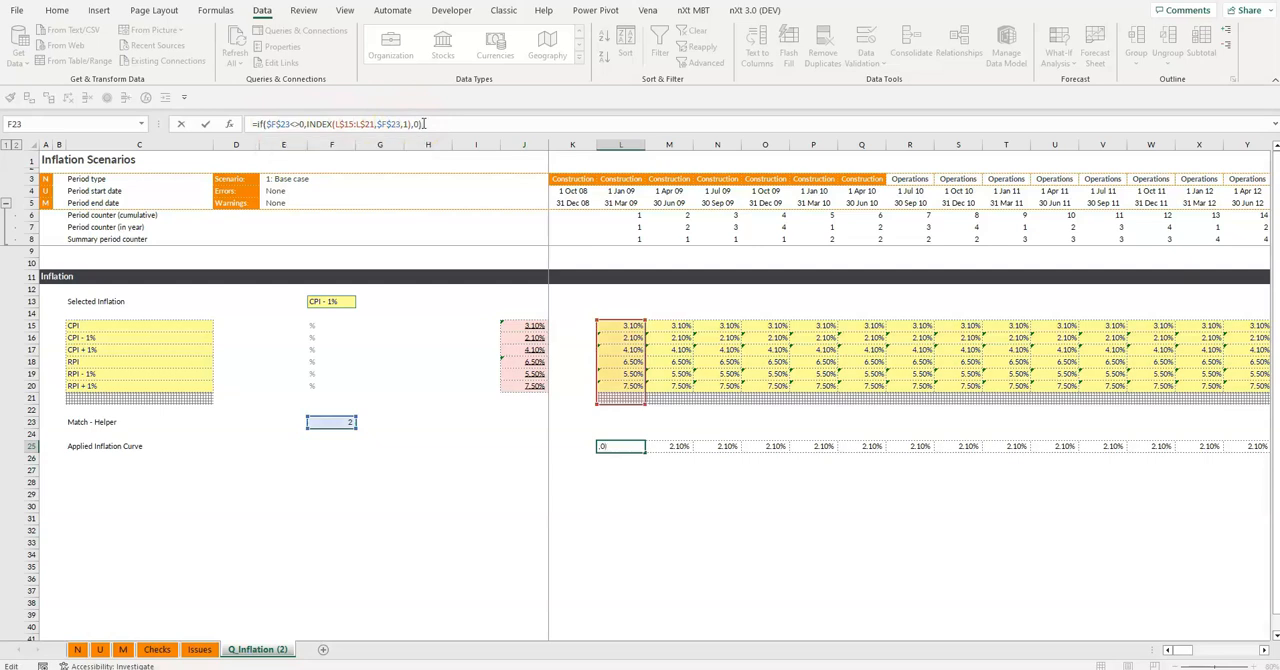
# Set the IF formula's false value to 0 and copy L25 across the Applied Inflation Curve row
pyautogui.hotkey('ctrl', 'Return')
pyautogui.hotkey('ctrl', 'shift', 'r')
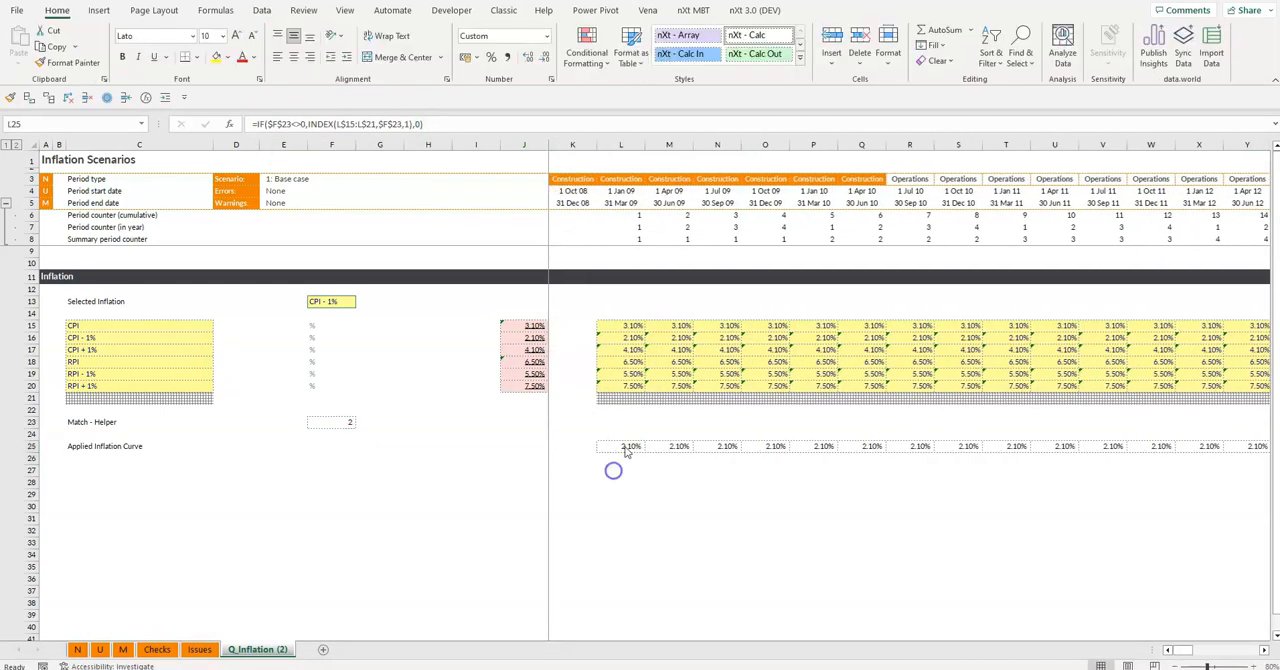
pyautogui.click(625, 447)
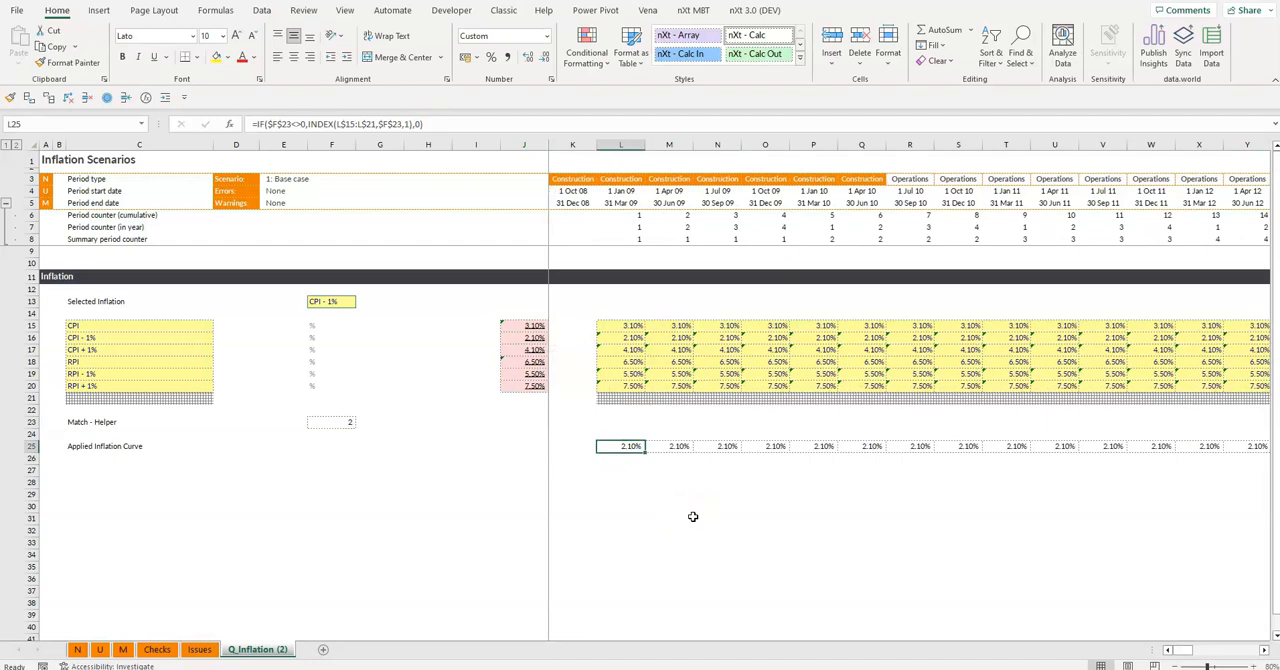
# Test the Selected Inflation choice in F13 by switching it to CPI + 1%, RPI and finally RPI + 1%
pyautogui.click(352, 302)
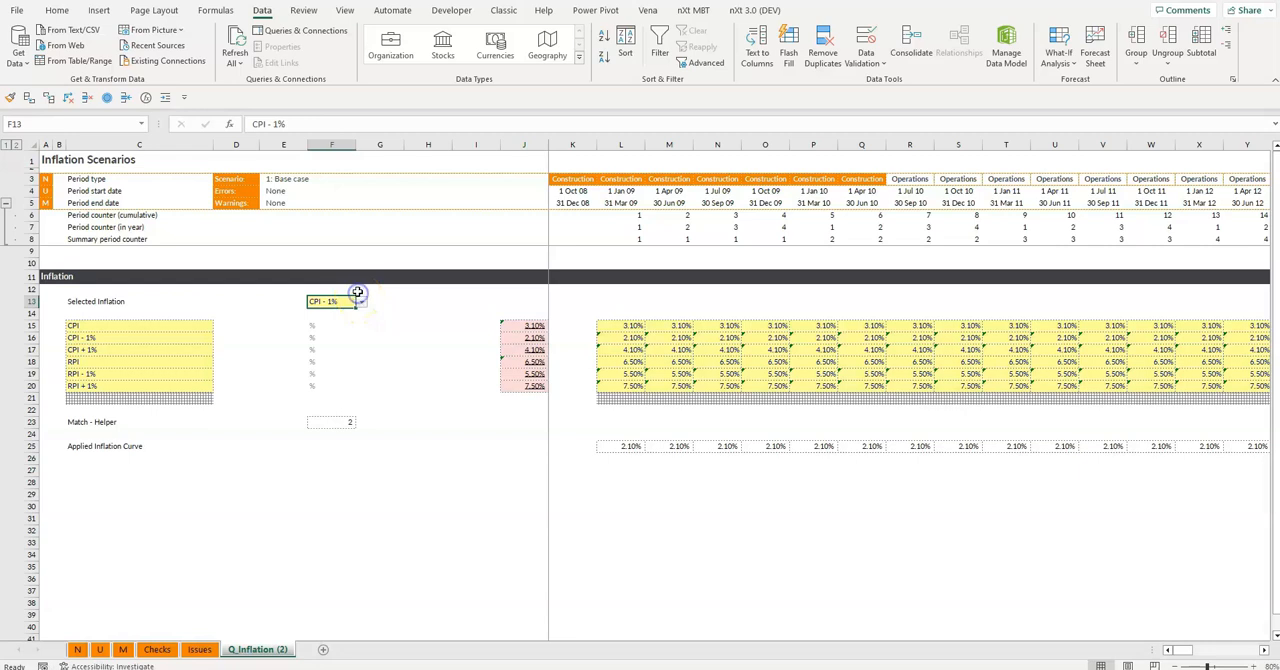
pyautogui.click(361, 301)
pyautogui.click(335, 337)
pyautogui.click(361, 301)
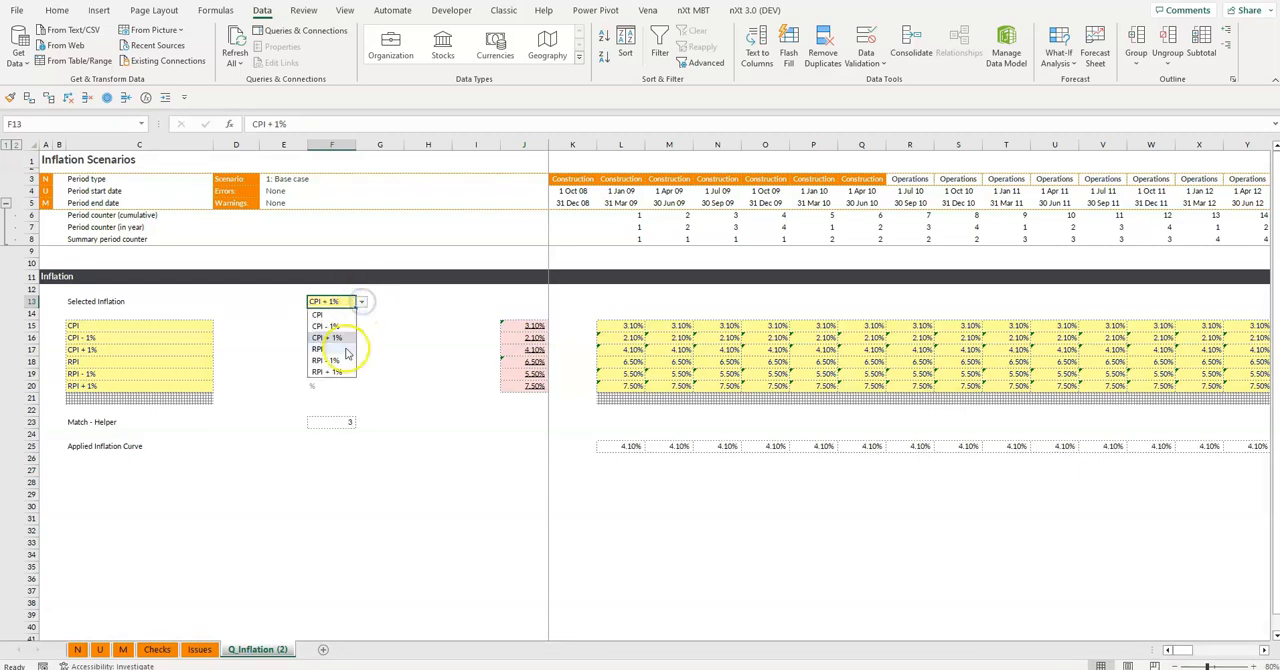
pyautogui.click(335, 349)
pyautogui.click(361, 301)
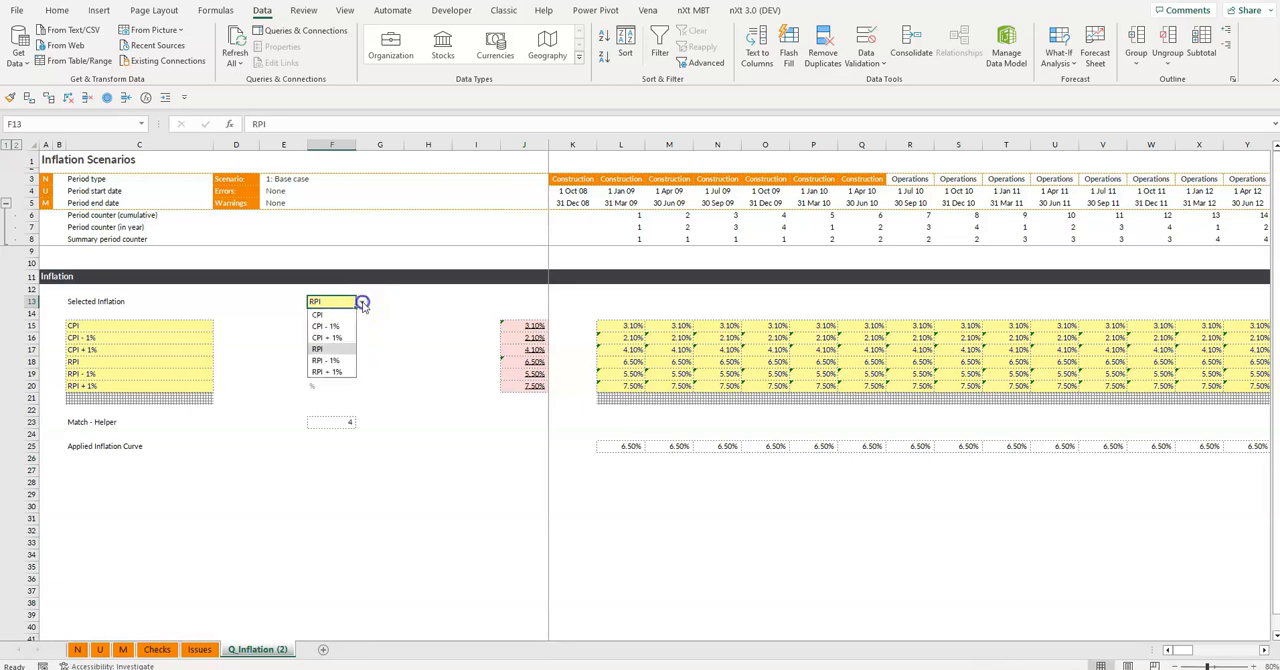
pyautogui.click(338, 372)
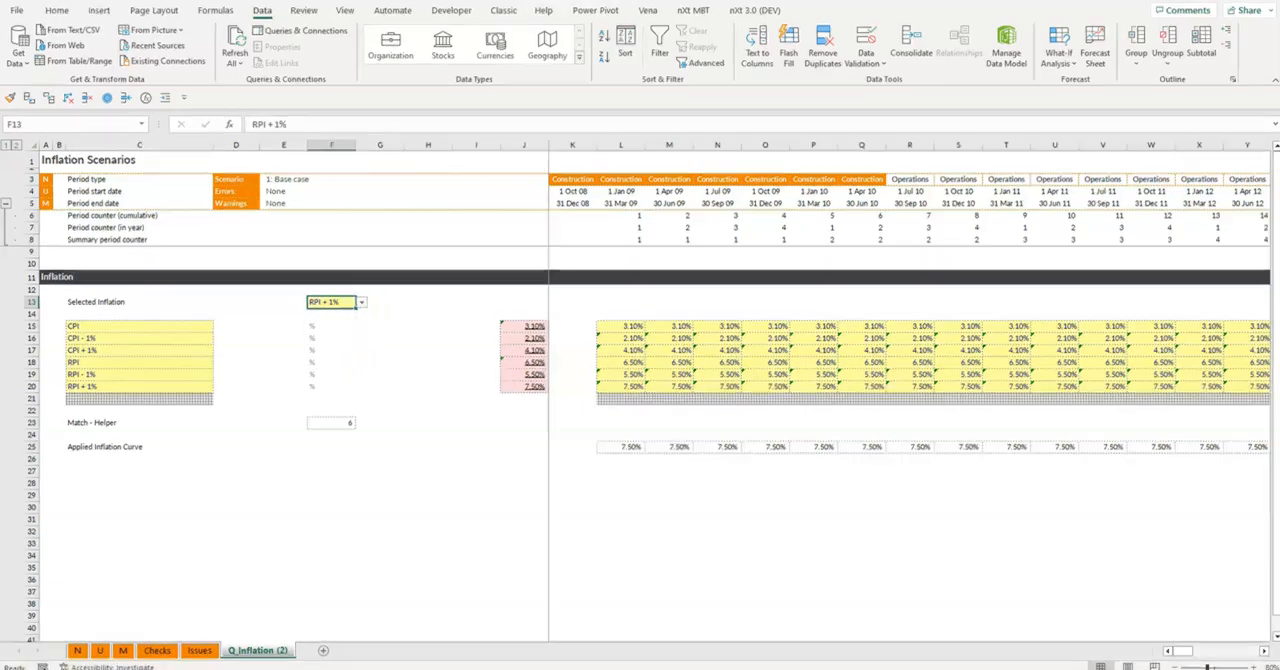